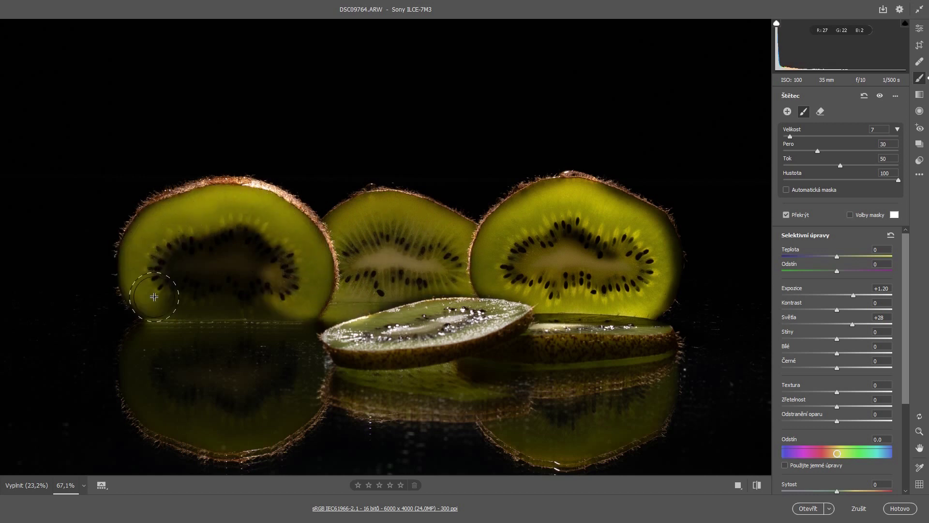
# - Finish brushing the brightening adjustment over the left upright kiwi slice and the dark outer edges of the right upright slice
pyautogui.scroll(-6, 639, 268)
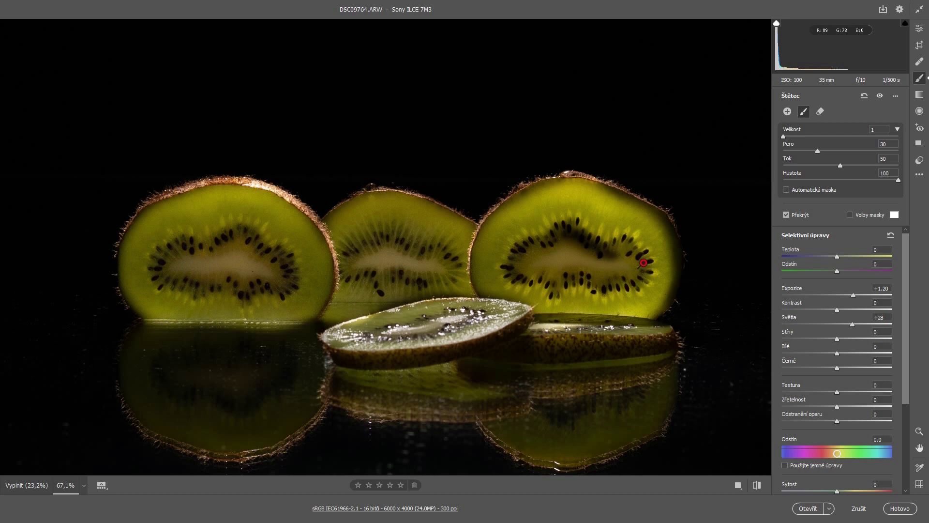
pyautogui.hotkey('ctrl', '+')
pyautogui.hotkey('ctrl', '+')
pyautogui.moveTo(562, 300); pyautogui.dragTo(466, 243)
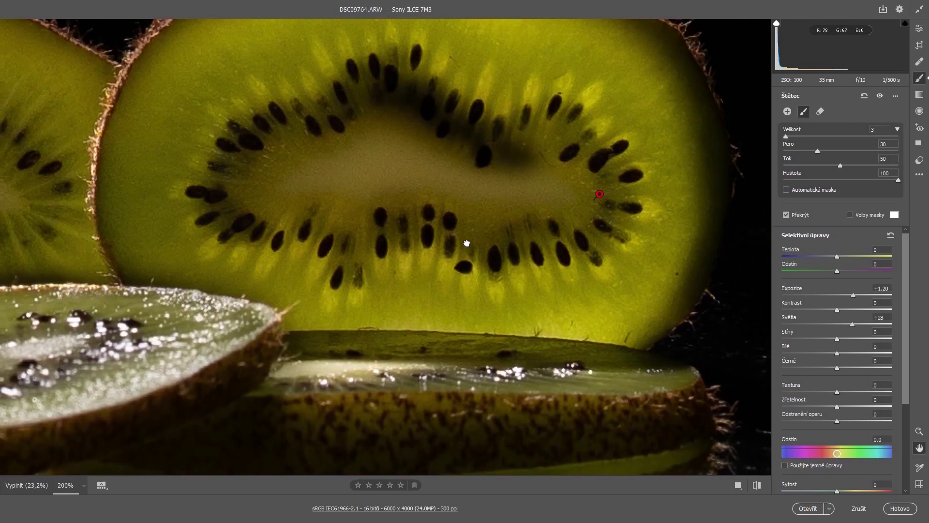
pyautogui.moveTo(643, 336)
pyautogui.mouseDown()
pyautogui.moveTo(695, 259)
pyautogui.moveTo(705, 171)
pyautogui.moveTo(723, 192)
pyautogui.moveTo(701, 299)
pyautogui.moveTo(712, 164)
pyautogui.moveTo(680, 84)
pyautogui.moveTo(699, 132)
pyautogui.moveTo(685, 130)
pyautogui.moveTo(682, 69)
pyautogui.moveTo(660, 39)
pyautogui.mouseUp()
pyautogui.moveTo(603, 202); pyautogui.dragTo(699, 309)
pyautogui.moveTo(716, 164)
pyautogui.mouseDown()
pyautogui.moveTo(701, 138)
pyautogui.moveTo(629, 97)
pyautogui.moveTo(527, 73)
pyautogui.moveTo(414, 65)
pyautogui.moveTo(297, 124)
pyautogui.moveTo(207, 234)
pyautogui.moveTo(257, 370)
pyautogui.moveTo(345, 420)
pyautogui.moveTo(674, 431)
pyautogui.moveTo(639, 455)
pyautogui.mouseUp()
pyautogui.press('alt')
pyautogui.press(']')
pyautogui.moveTo(337, 444)
pyautogui.mouseDown()
pyautogui.moveTo(280, 428)
pyautogui.moveTo(338, 443)
pyautogui.mouseUp()
pyautogui.moveTo(303, 397); pyautogui.dragTo(340, 402)
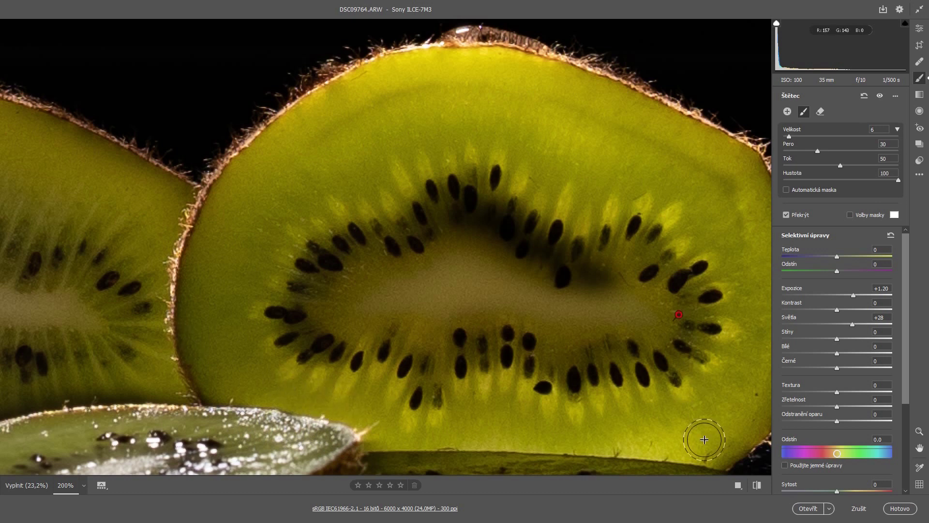
# - Brush the brightening over the rinds of the two lying kiwi slices with a size 4 brush, and erase the spill along the front slice's edges
pyautogui.moveTo(704, 440); pyautogui.dragTo(593, 276)
pyautogui.moveTo(677, 344)
pyautogui.mouseDown()
pyautogui.moveTo(284, 339)
pyautogui.moveTo(373, 378)
pyautogui.moveTo(615, 356)
pyautogui.moveTo(413, 370)
pyautogui.moveTo(218, 361)
pyautogui.moveTo(121, 368)
pyautogui.moveTo(252, 303)
pyautogui.moveTo(150, 347)
pyautogui.moveTo(39, 361)
pyautogui.moveTo(58, 373)
pyautogui.moveTo(97, 365)
pyautogui.mouseUp()
pyautogui.press('[')
pyautogui.press('[')
pyautogui.moveTo(141, 356); pyautogui.dragTo(596, 251)
pyautogui.moveTo(503, 271)
pyautogui.mouseDown()
pyautogui.moveTo(390, 286)
pyautogui.moveTo(436, 274)
pyautogui.moveTo(159, 279)
pyautogui.moveTo(340, 291)
pyautogui.moveTo(275, 300)
pyautogui.moveTo(160, 294)
pyautogui.moveTo(572, 268)
pyautogui.moveTo(364, 300)
pyautogui.moveTo(208, 285)
pyautogui.mouseUp()
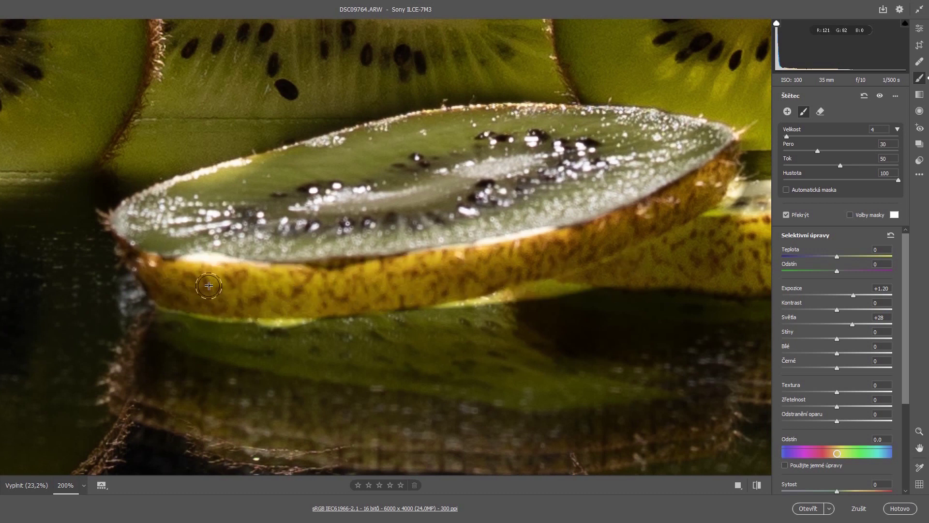
pyautogui.press('alt')
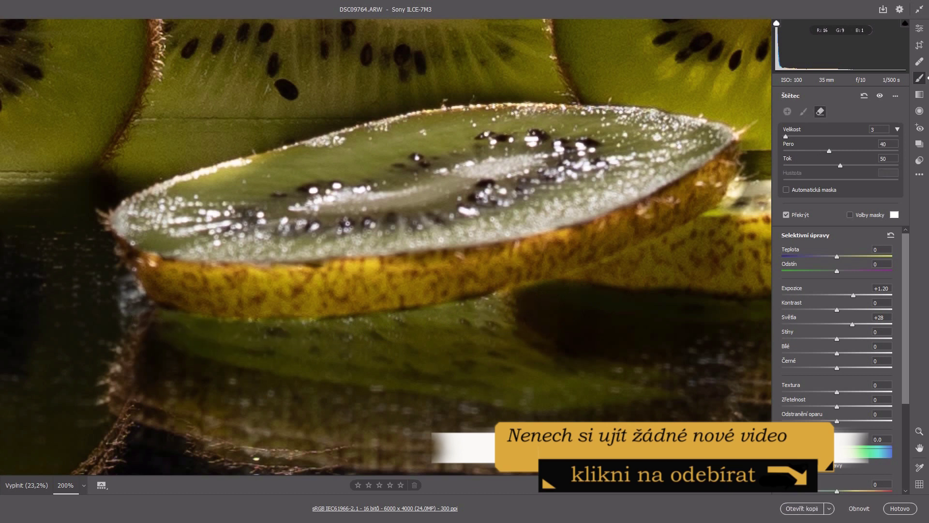
pyautogui.hotkey('ctrl', '0')
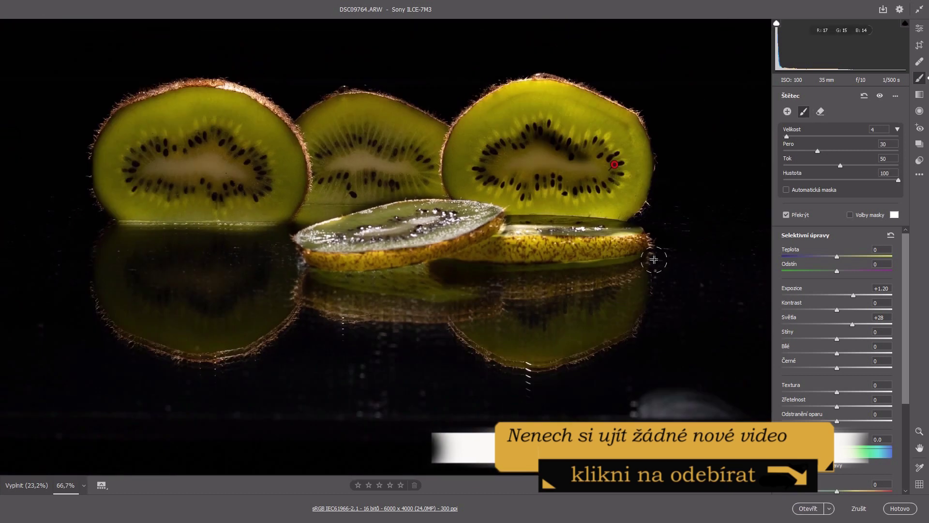
# - Brush over the rear lying slice and erase the brightening from the overexposed part of its cut face
pyautogui.hotkey('ctrl', '+')
pyautogui.hotkey('ctrl', '+')
pyautogui.moveTo(691, 286); pyautogui.dragTo(170, 257)
pyautogui.moveTo(556, 182)
pyautogui.mouseDown()
pyautogui.moveTo(346, 176)
pyautogui.moveTo(607, 188)
pyautogui.moveTo(593, 184)
pyautogui.moveTo(603, 155)
pyautogui.moveTo(640, 101)
pyautogui.moveTo(576, 161)
pyautogui.mouseUp()
pyautogui.moveTo(244, 162); pyautogui.dragTo(208, 187)
pyautogui.press('alt')
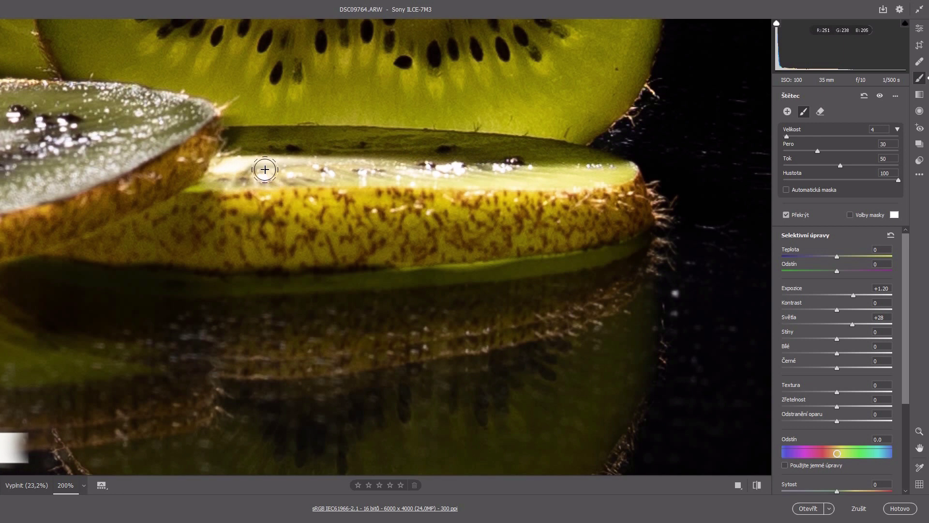
pyautogui.moveTo(269, 170)
pyautogui.mouseDown()
pyautogui.moveTo(216, 180)
pyautogui.moveTo(305, 170)
pyautogui.mouseUp()
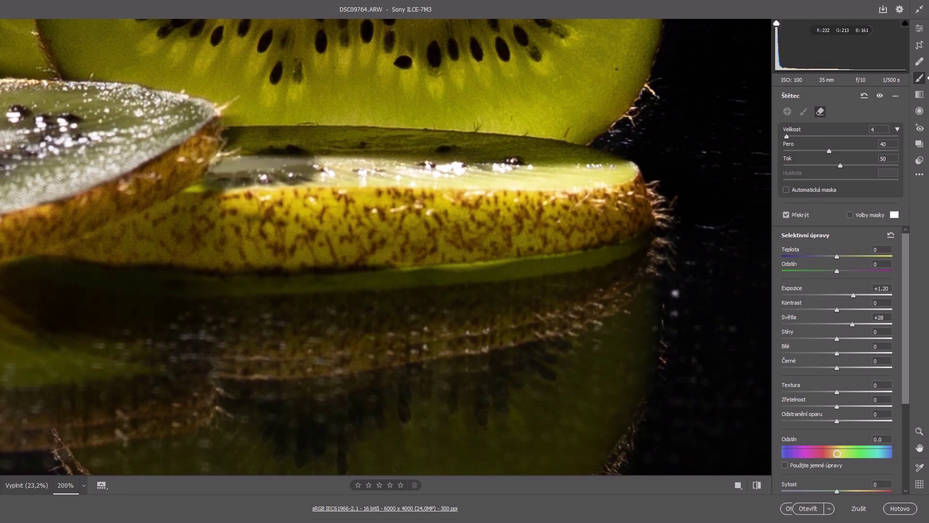
pyautogui.moveTo(252, 183); pyautogui.dragTo(181, 201)
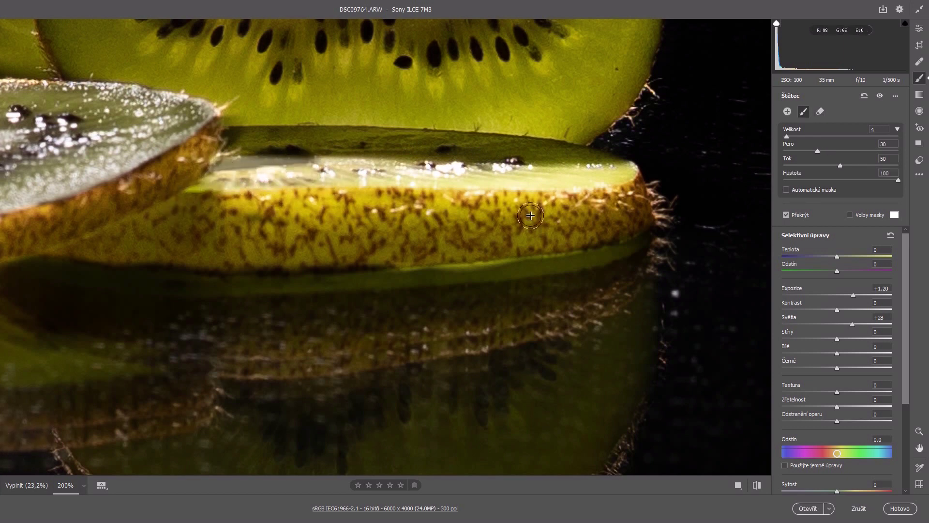
# - Set Exposure +1.45, Contrast +8, Highlights +41, Shadows -6, Whites +5, Blacks -7, Texture +10 and Clarity +7 for the brush mask, and start a new brush adjustment
pyautogui.keyDown('alt'); pyautogui.click(330, 235); pyautogui.keyUp('alt')
pyautogui.keyDown('alt'); pyautogui.click(331, 235); pyautogui.keyUp('alt')
pyautogui.keyDown('alt'); pyautogui.click(331, 235); pyautogui.keyUp('alt')
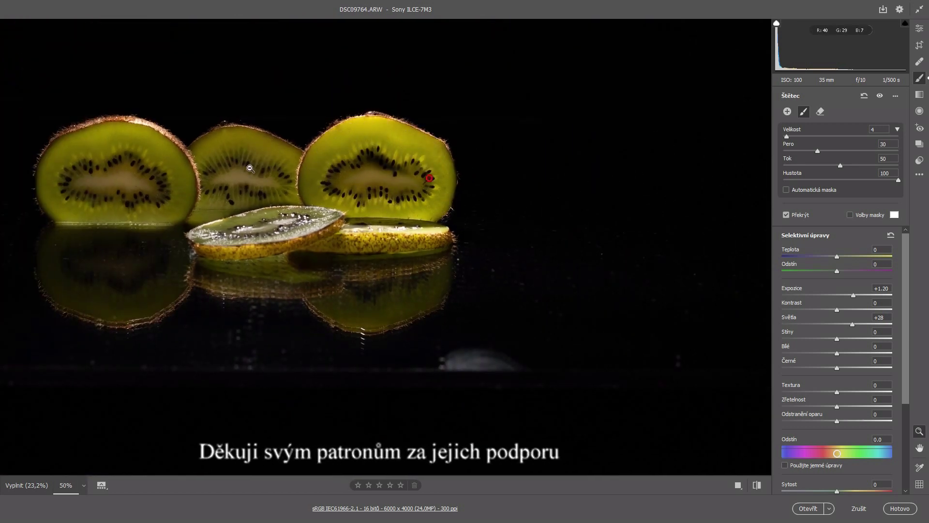
pyautogui.hotkey('ctrl', 'alt', '0')
pyautogui.moveTo(145, 108); pyautogui.dragTo(420, 154)
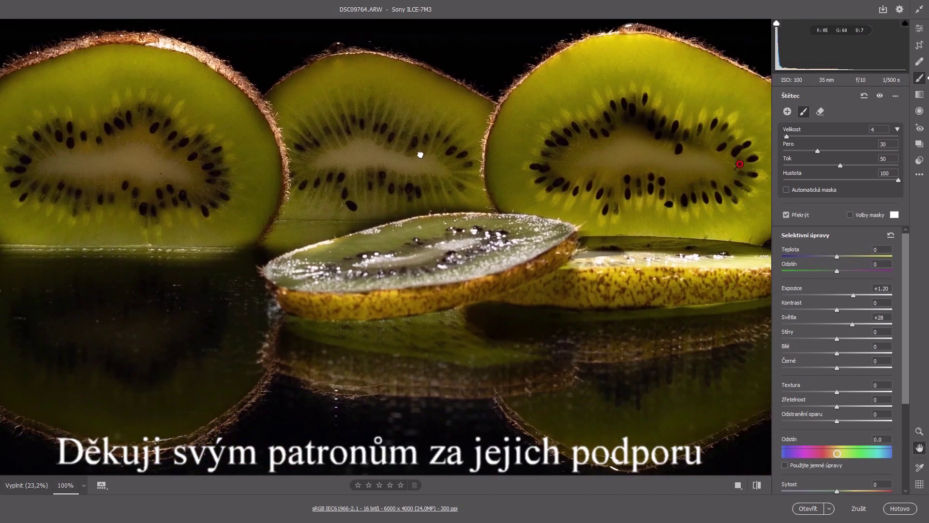
pyautogui.scroll(-1, 420, 155)
pyautogui.scroll(-1, 405, 183)
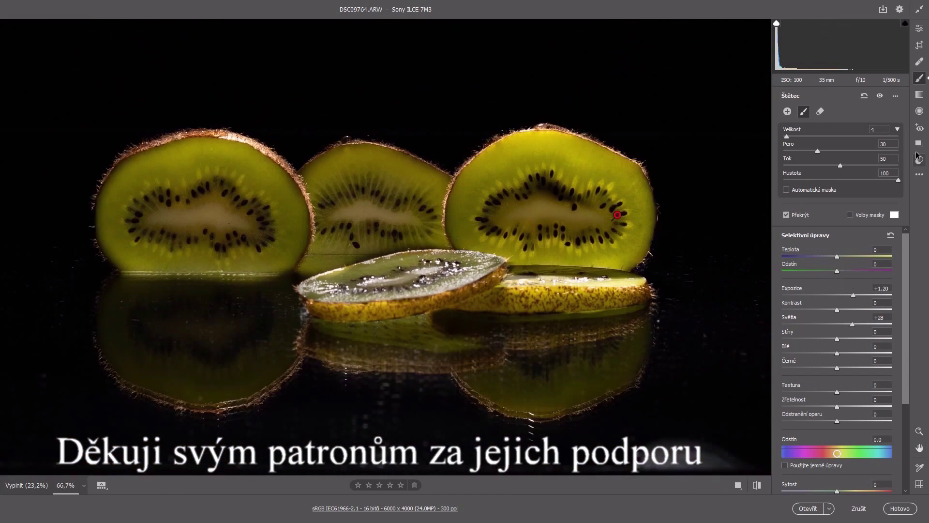
pyautogui.moveTo(852, 324); pyautogui.dragTo(831, 368)
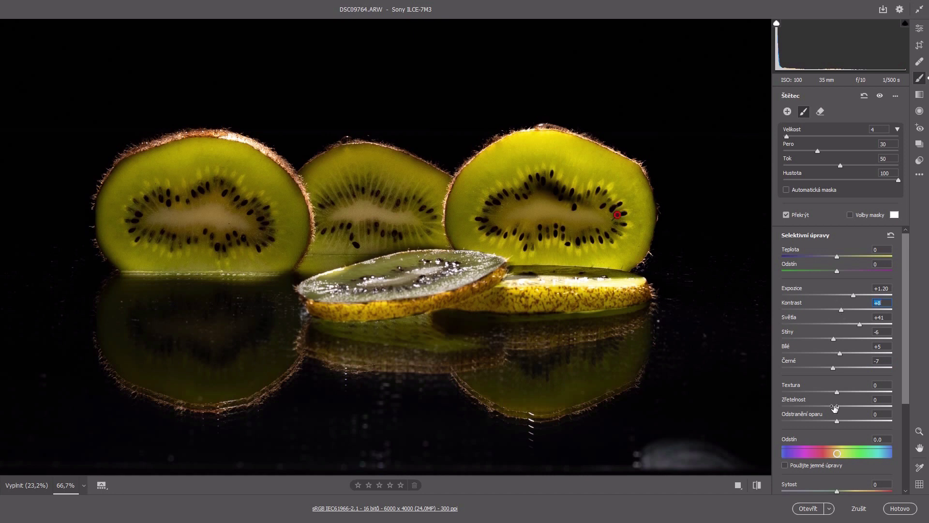
pyautogui.moveTo(852, 409); pyautogui.dragTo(841, 394)
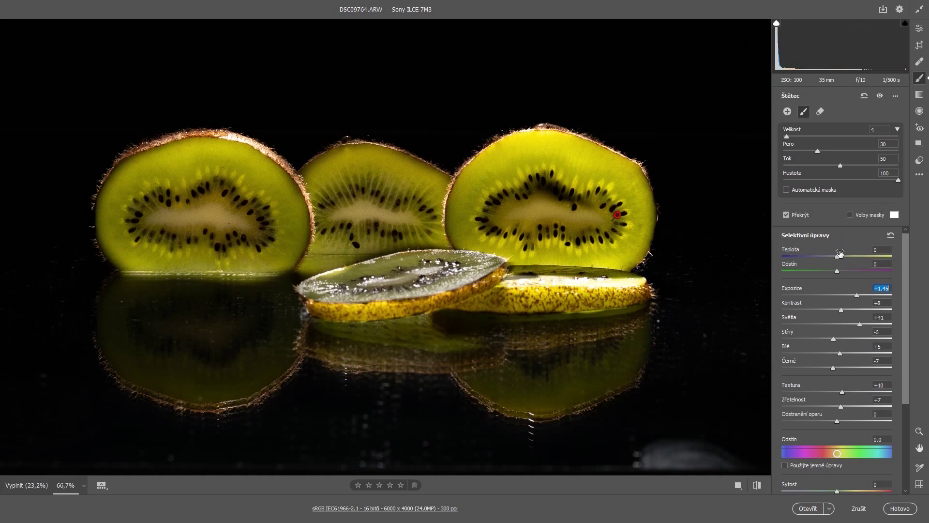
pyautogui.click(788, 112)
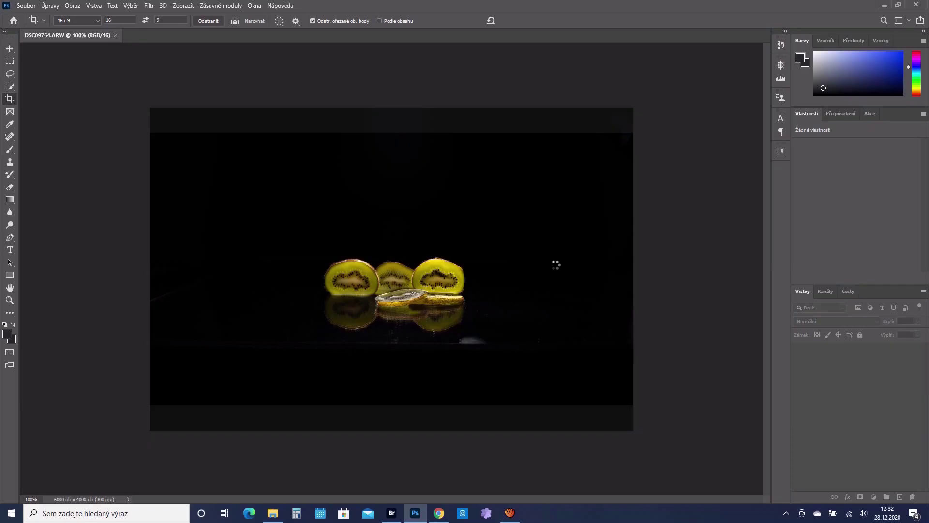
# - Set up a crop with a 16:9 ratio and shrink the frame tightly around the kiwi slices and their reflections
pyautogui.press('c')
pyautogui.click(97, 21)
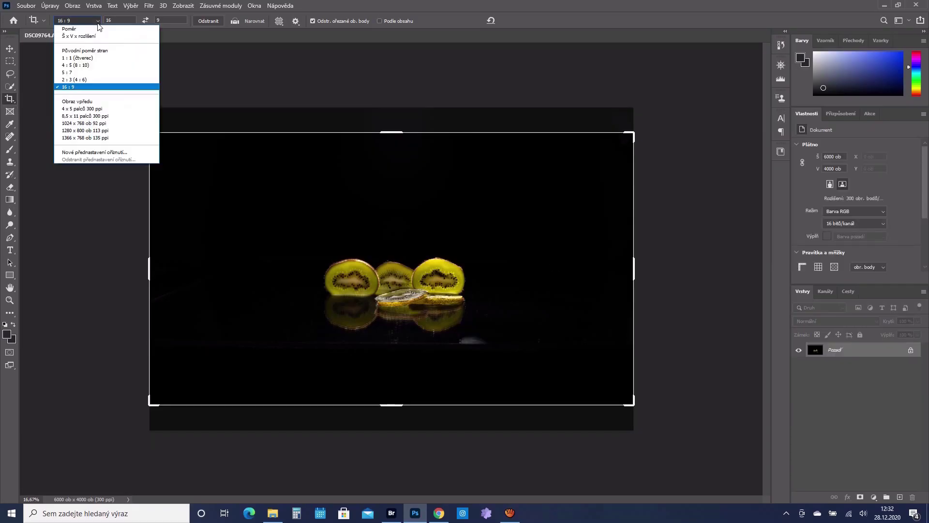
pyautogui.click(83, 91)
pyautogui.moveTo(636, 131); pyautogui.dragTo(421, 254)
pyautogui.moveTo(421, 254); pyautogui.dragTo(321, 308)
pyautogui.moveTo(254, 194); pyautogui.dragTo(287, 212)
pyautogui.moveTo(498, 210); pyautogui.dragTo(486, 218)
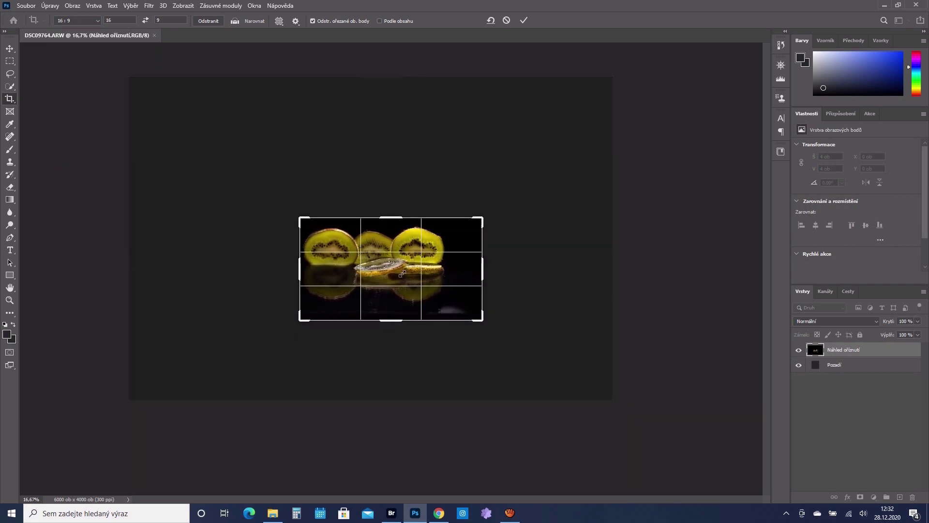
# - Centre the kiwi slices within the crop frame and apply the crop
pyautogui.moveTo(402, 273); pyautogui.dragTo(416, 284)
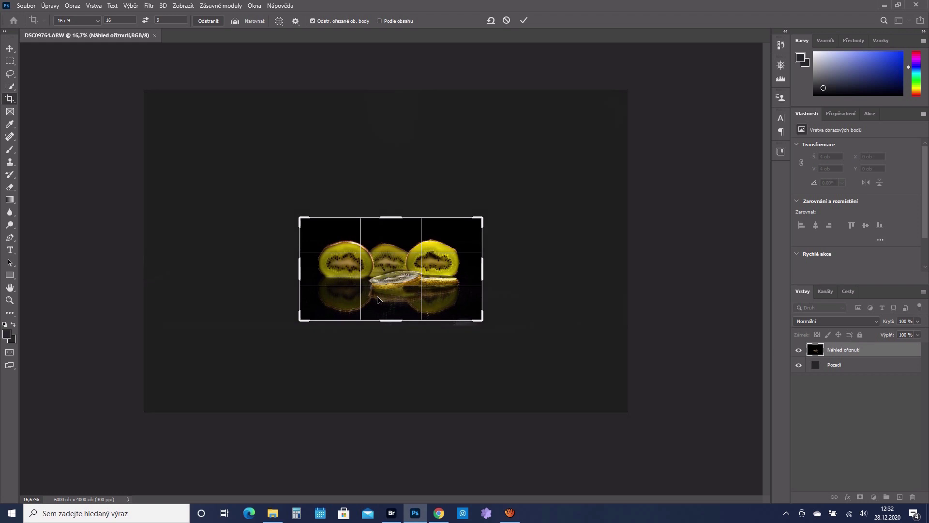
pyautogui.hotkey('ctrl', '+')
pyautogui.hotkey('ctrl', '+')
pyautogui.hotkey('ctrl', '+')
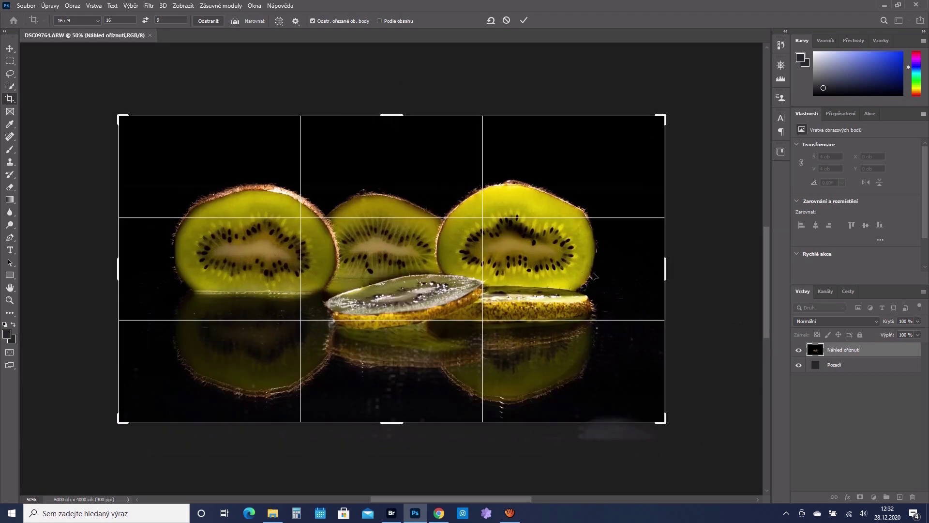
pyautogui.press('Return')
pyautogui.hotkey('ctrl', '+')
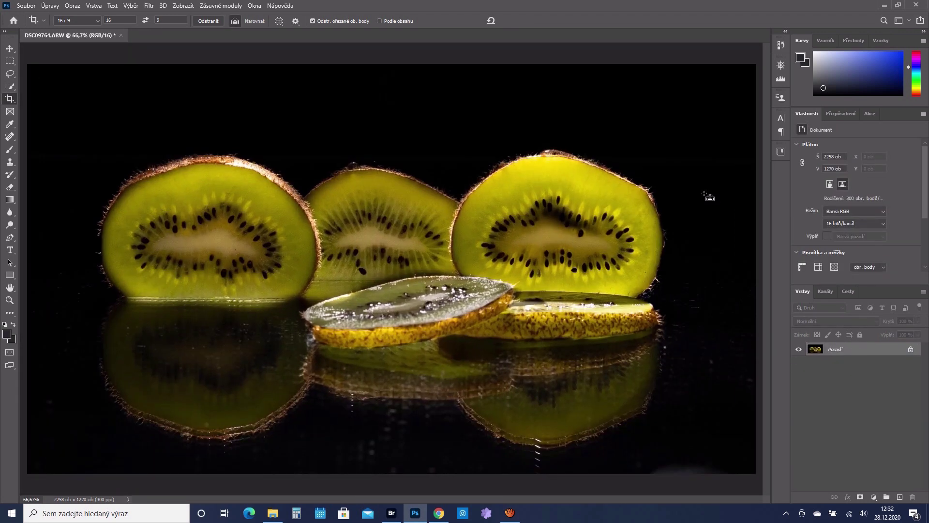
# - Remove the light streaks and spots in the black area below the kiwi reflections with the healing and Patch tools
pyautogui.click(8, 137)
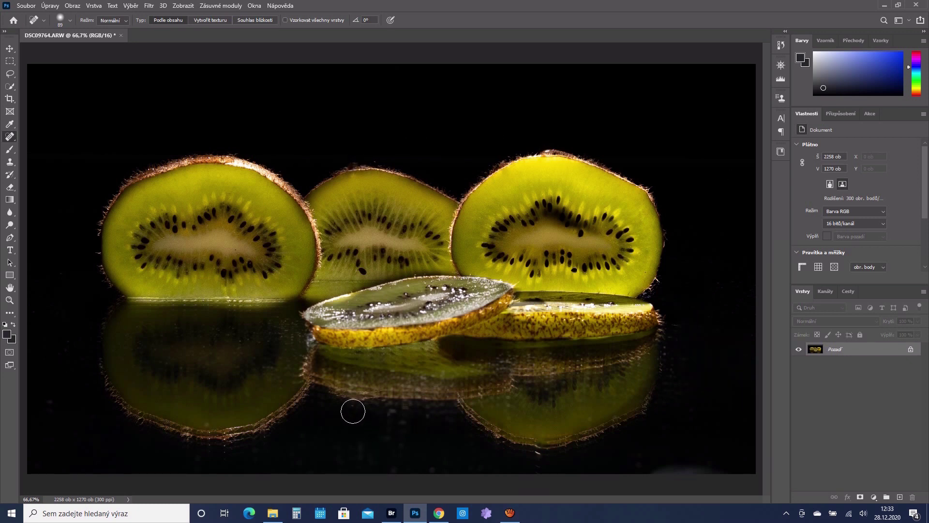
pyautogui.rightClick(7, 138)
pyautogui.click(42, 155)
pyautogui.scroll(8, 385, 380)
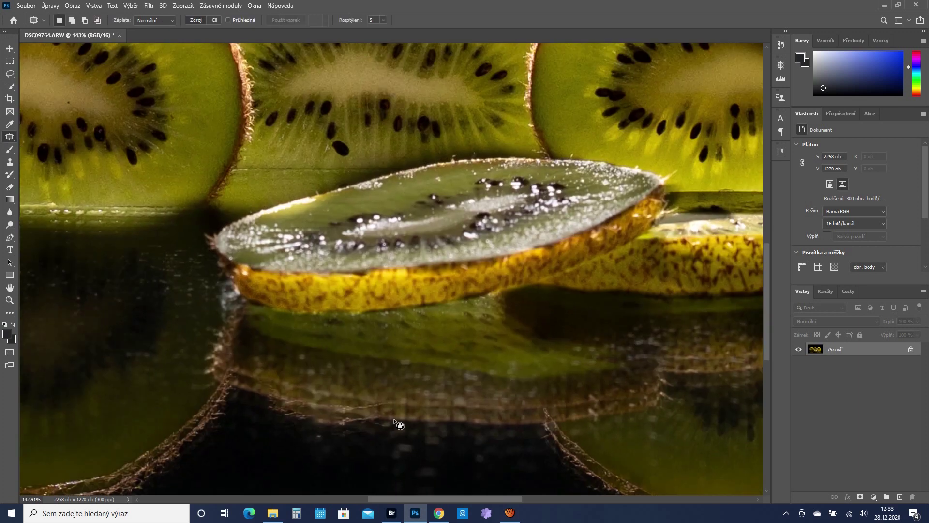
pyautogui.moveTo(408, 452); pyautogui.dragTo(438, 240)
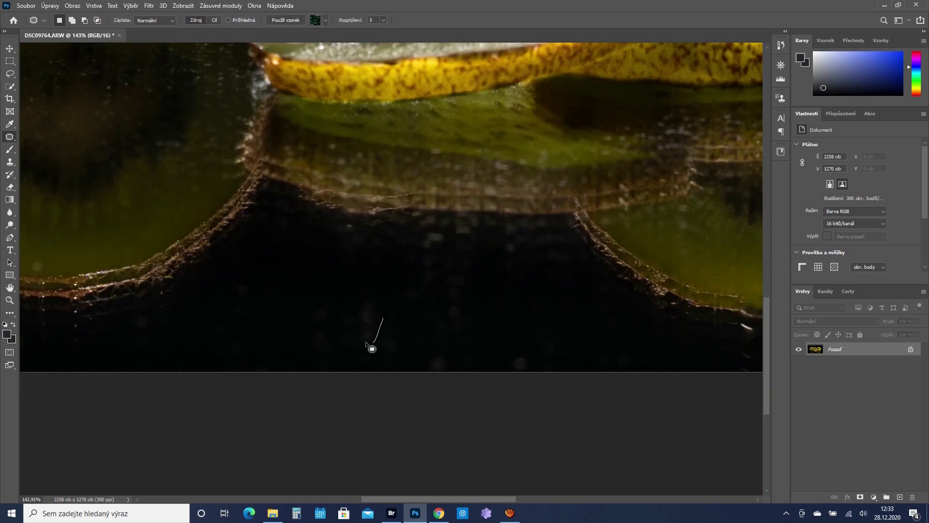
pyautogui.moveTo(426, 362); pyautogui.dragTo(432, 365)
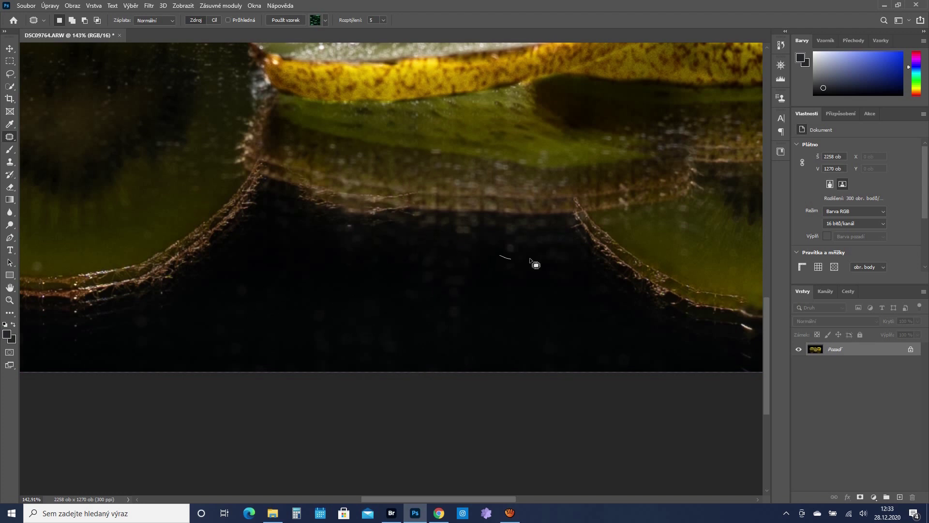
pyautogui.moveTo(553, 255)
pyautogui.mouseDown()
pyautogui.moveTo(430, 216)
pyautogui.moveTo(406, 198)
pyautogui.mouseUp()
pyautogui.moveTo(614, 280); pyautogui.dragTo(595, 265)
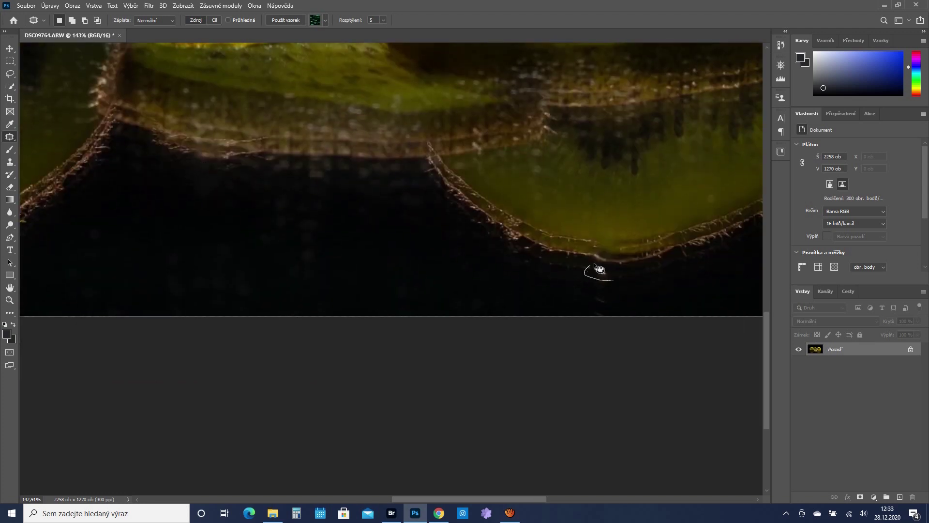
# - Patch out the light specks in the dark background beside the right kiwi slice
pyautogui.scroll(5, 518, 261)
pyautogui.hscroll(8, 520, 251)
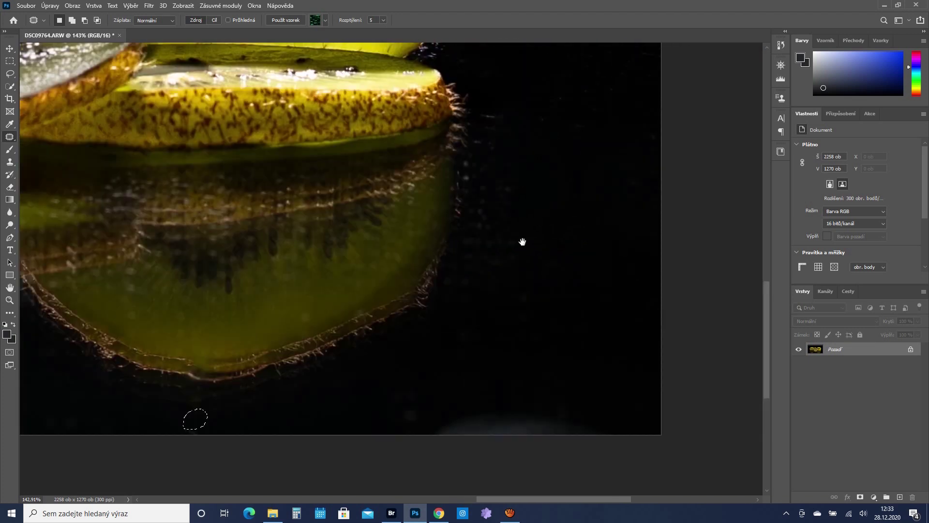
pyautogui.moveTo(512, 119); pyautogui.dragTo(490, 102)
pyautogui.moveTo(531, 157)
pyautogui.mouseDown()
pyautogui.moveTo(556, 417)
pyautogui.moveTo(598, 473)
pyautogui.mouseUp()
# - Patch out the remaining specks in the dark background around the left kiwi slice and its reflection
pyautogui.moveTo(447, 112)
pyautogui.mouseDown()
pyautogui.moveTo(581, 276)
pyautogui.moveTo(716, 244)
pyautogui.mouseUp()
pyautogui.moveTo(278, 161); pyautogui.dragTo(283, 162)
pyautogui.moveTo(286, 166); pyautogui.dragTo(322, 159)
pyautogui.moveTo(404, 160)
pyautogui.mouseDown()
pyautogui.moveTo(439, 173)
pyautogui.moveTo(500, 83)
pyautogui.mouseUp()
pyautogui.moveTo(213, 386); pyautogui.dragTo(200, 173)
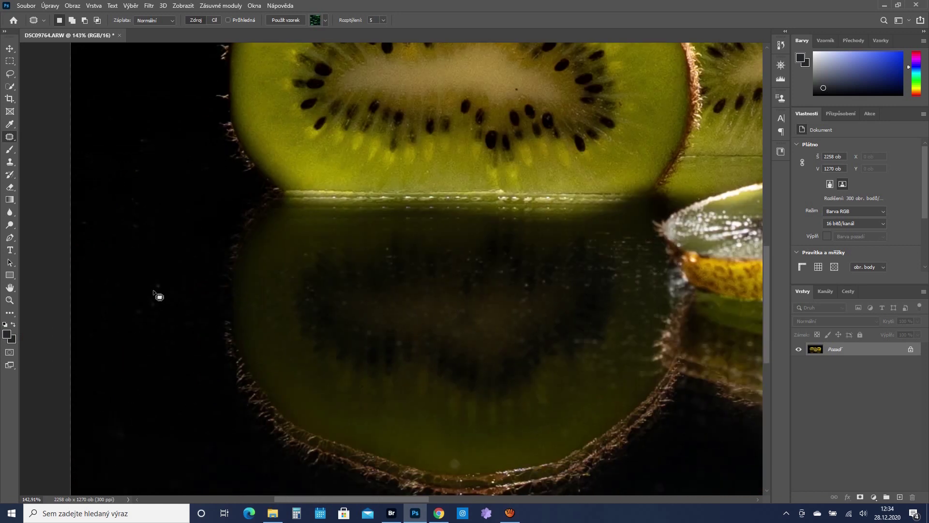
pyautogui.scroll(-3, 240, 368)
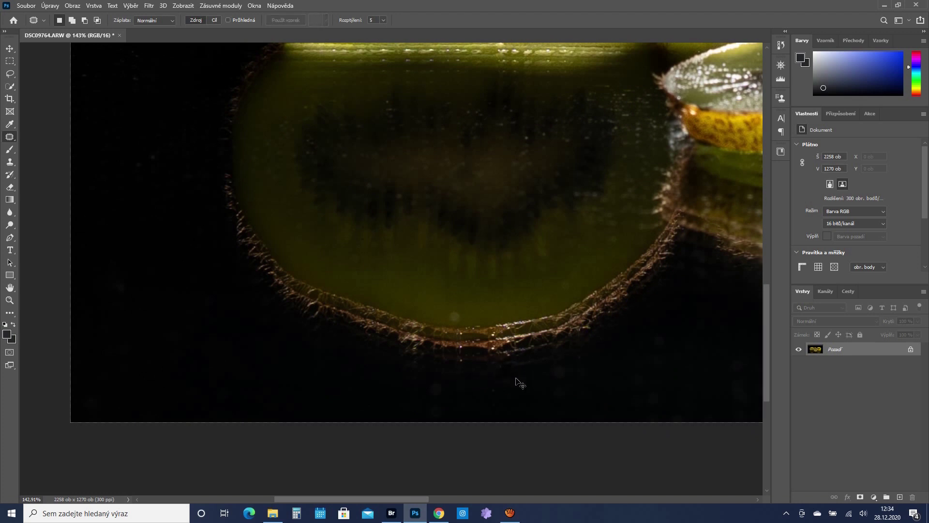
pyautogui.scroll(-3, 520, 383)
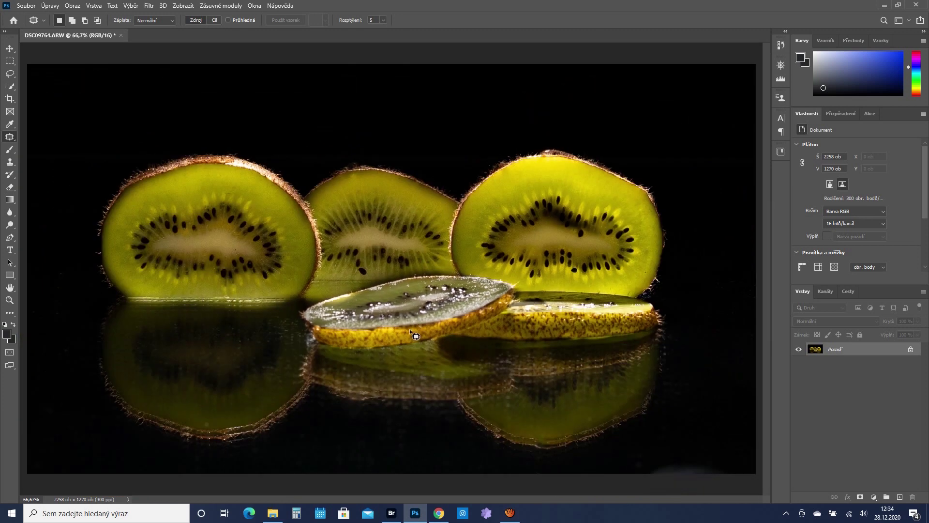
# - Duplicate the background layer and apply Sharpener Pro 3 Output Sharpener to it with Output Sharpening Strength 11%, Structure -7% and Focus 9%
pyautogui.hotkey('ctrl', 'j')
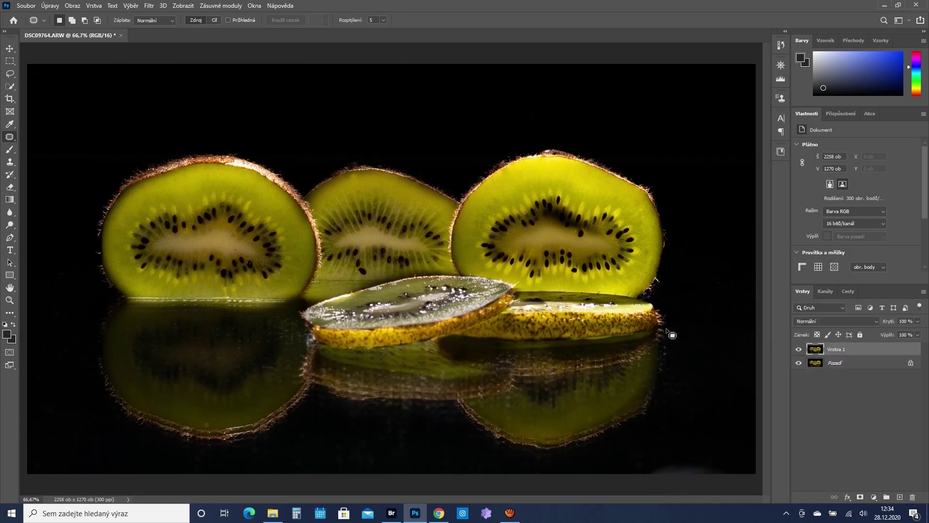
pyautogui.click(148, 5)
pyautogui.moveTo(245, 229)
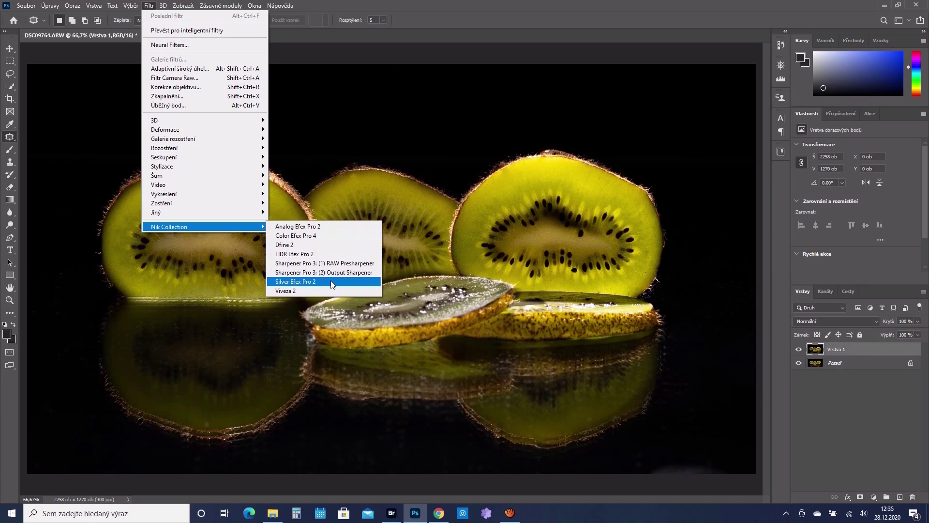
pyautogui.click(314, 272)
pyautogui.moveTo(835, 434); pyautogui.dragTo(851, 442)
pyautogui.moveTo(856, 171); pyautogui.dragTo(801, 172)
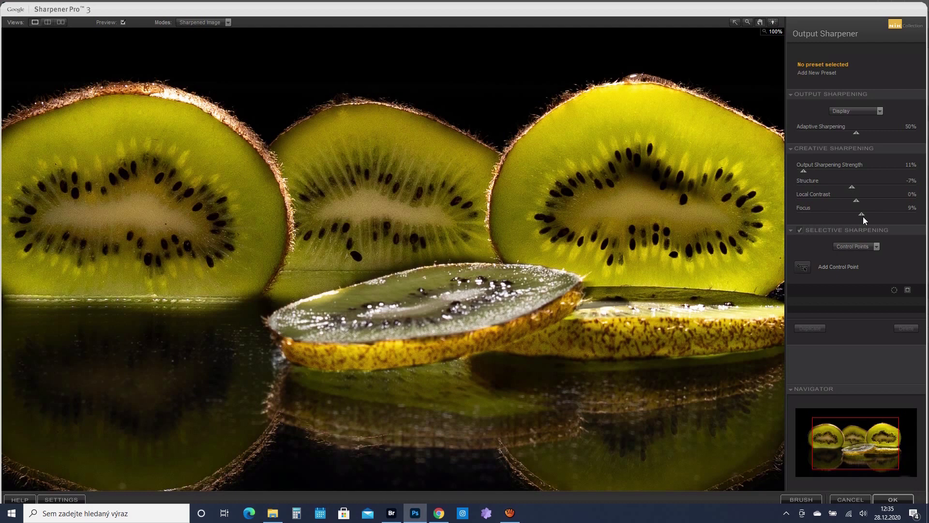
pyautogui.click(893, 499)
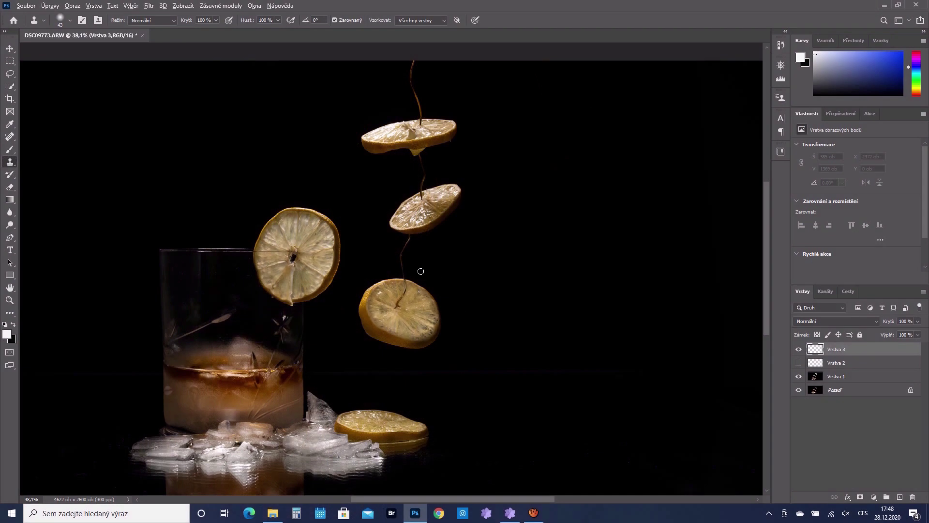
# - Clone lemon texture over the wire crossing the rim and face of the lowest hanging lemon slice on layer Vrstva 3
pyautogui.scroll(10, 421, 271)
pyautogui.press('alt')
pyautogui.keyDown('alt'); pyautogui.click(324, 125); pyautogui.keyUp('alt')
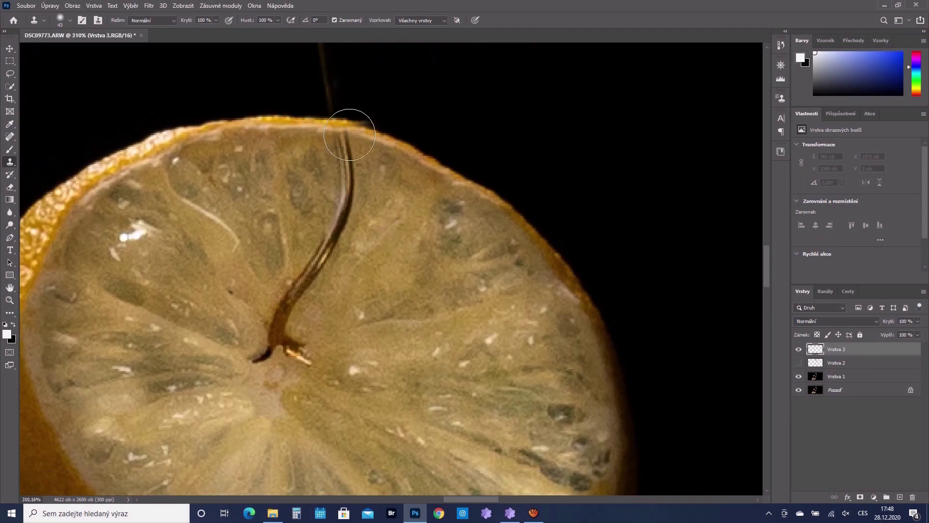
pyautogui.press('alt')
pyautogui.moveTo(350, 126)
pyautogui.mouseDown()
pyautogui.moveTo(324, 240)
pyautogui.moveTo(342, 223)
pyautogui.moveTo(353, 193)
pyautogui.moveTo(309, 181)
pyautogui.moveTo(298, 230)
pyautogui.mouseUp()
pyautogui.keyDown('alt'); pyautogui.click(322, 238); pyautogui.keyUp('alt')
pyautogui.moveTo(325, 286)
pyautogui.mouseDown()
pyautogui.moveTo(291, 223)
pyautogui.moveTo(288, 282)
pyautogui.moveTo(320, 273)
pyautogui.moveTo(306, 299)
pyautogui.moveTo(282, 309)
pyautogui.moveTo(274, 341)
pyautogui.mouseUp()
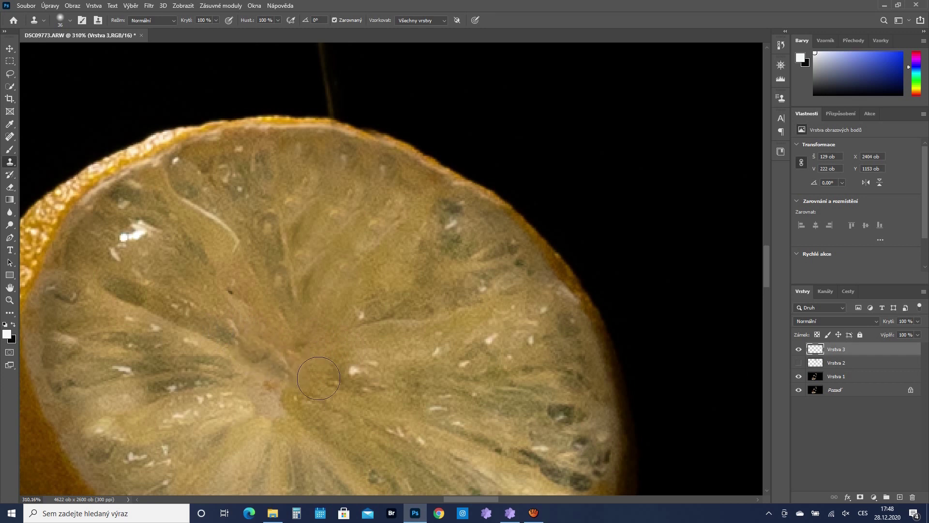
# - Clone dark background over the wire running from the lowest hanging lemon slice's rim to the underside of the middle slice
pyautogui.press('alt')
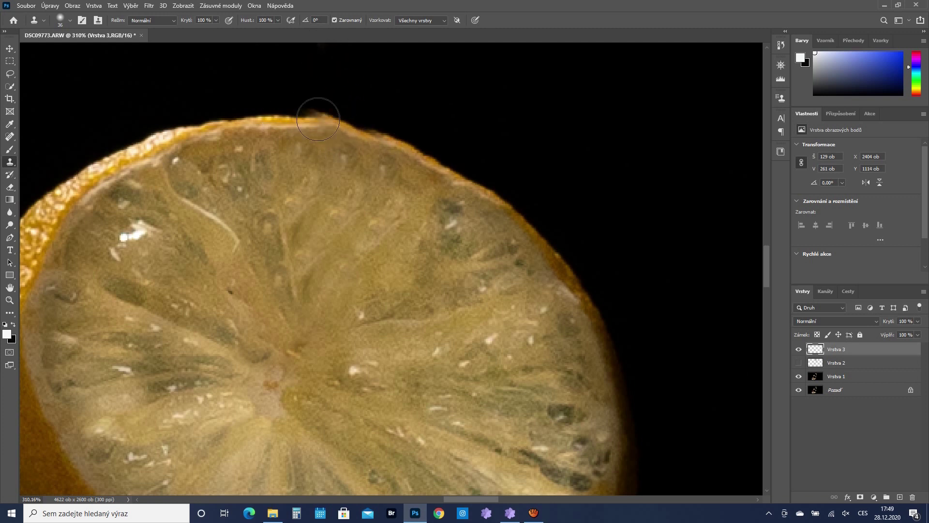
pyautogui.moveTo(493, 141); pyautogui.dragTo(486, 357)
pyautogui.moveTo(377, 343)
pyautogui.mouseDown()
pyautogui.moveTo(368, 187)
pyautogui.moveTo(392, 155)
pyautogui.mouseUp()
pyautogui.scroll(3, 566, 380)
pyautogui.scroll(4, 478, 347)
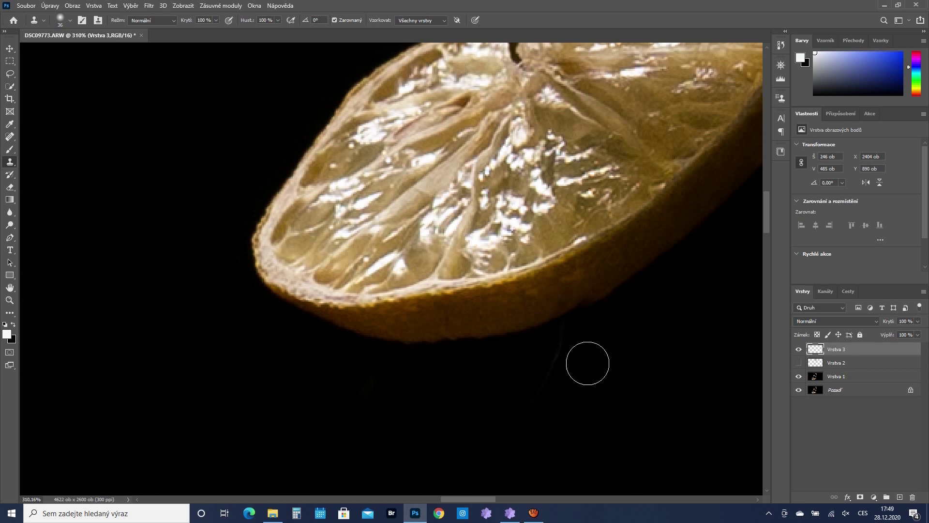
pyautogui.moveTo(609, 319); pyautogui.dragTo(589, 469)
# - Clone lemon texture and dark background over the wire crossing the face and upper rim of the middle hanging slice
pyautogui.moveTo(574, 93); pyautogui.dragTo(535, 169)
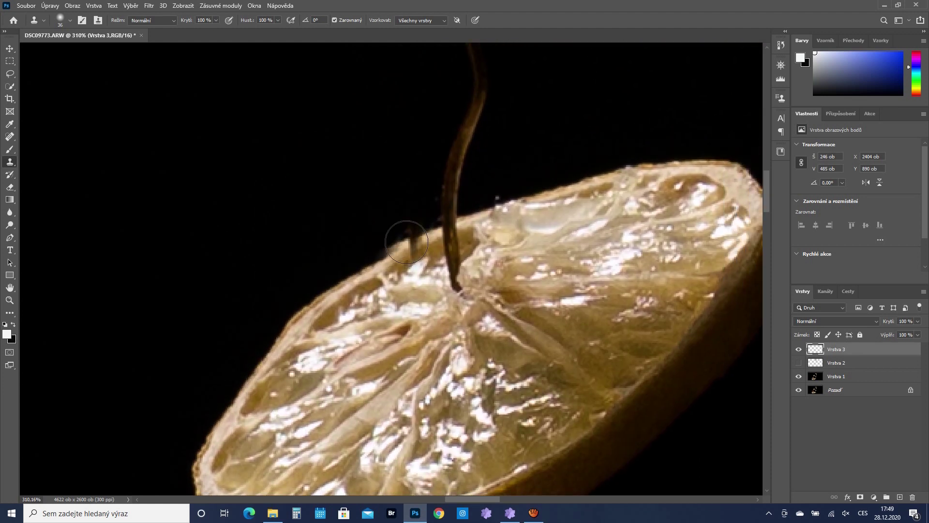
pyautogui.keyDown('alt'); pyautogui.click(453, 225); pyautogui.keyUp('alt')
pyautogui.moveTo(446, 207); pyautogui.dragTo(457, 295)
pyautogui.moveTo(448, 203)
pyautogui.mouseDown()
pyautogui.moveTo(458, 150)
pyautogui.moveTo(512, 121)
pyautogui.moveTo(464, 149)
pyautogui.moveTo(535, 160)
pyautogui.mouseUp()
pyautogui.keyDown('alt'); pyautogui.click(600, 116); pyautogui.keyUp('alt')
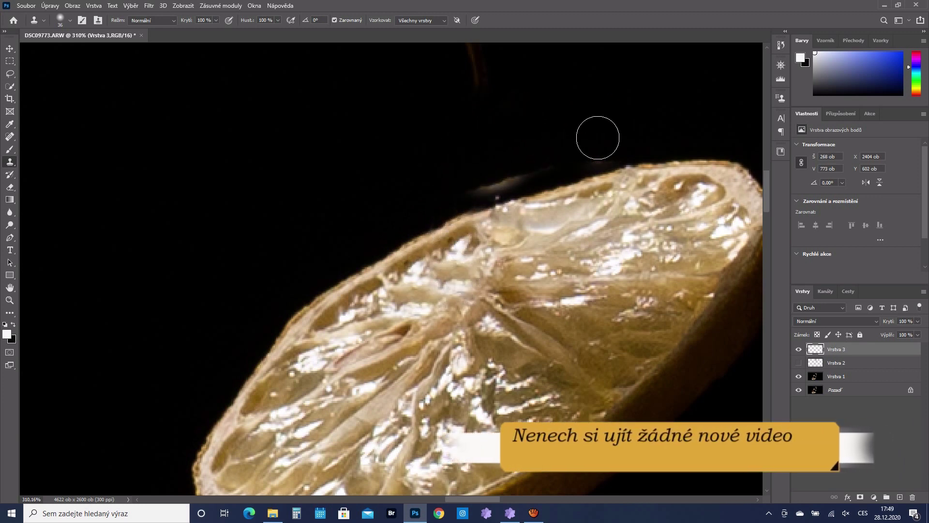
# - Undo the last clone stroke and clone black background over the smear, specks and wire above the middle slice's rim using a smaller brush
pyautogui.hotkey('ctrl', 'z')
pyautogui.keyDown('alt'); pyautogui.rightClick(382, 122); pyautogui.keyUp('alt')
pyautogui.keyDown('alt'); pyautogui.click(366, 136); pyautogui.keyUp('alt')
pyautogui.moveTo(473, 145)
pyautogui.mouseDown()
pyautogui.moveTo(513, 123)
pyautogui.moveTo(542, 143)
pyautogui.moveTo(537, 173)
pyautogui.mouseUp()
pyautogui.keyDown('alt'); pyautogui.rightClick(544, 150); pyautogui.keyUp('alt')
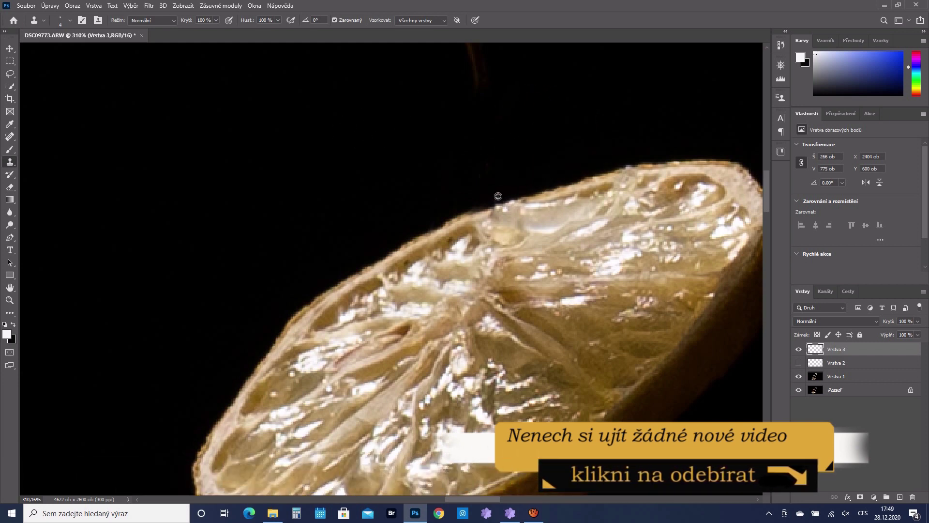
pyautogui.moveTo(534, 135)
pyautogui.mouseDown()
pyautogui.moveTo(481, 419)
pyautogui.moveTo(474, 412)
pyautogui.mouseUp()
# - Clone out the pulp flap hanging below the top lemon slice and rebuild the lower edge of its rind
pyautogui.keyDown('alt'); pyautogui.rightClick(493, 362); pyautogui.keyUp('alt')
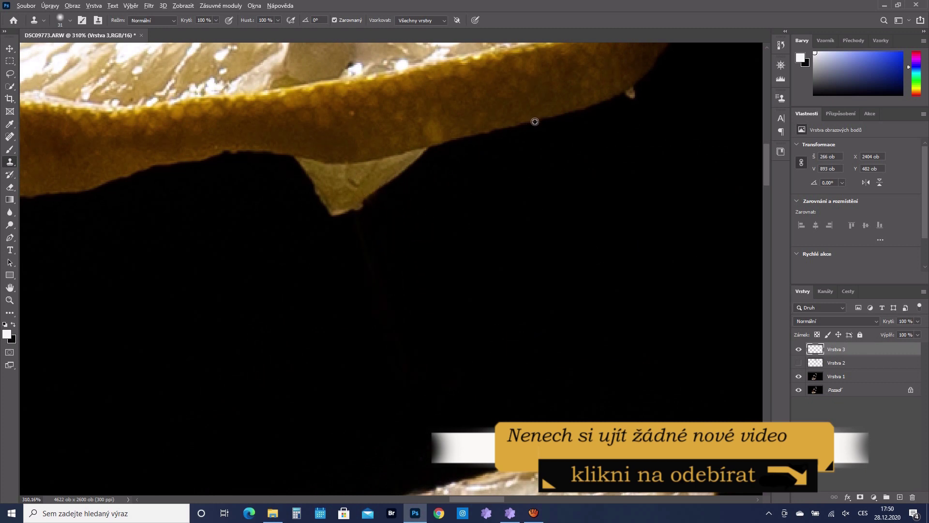
pyautogui.moveTo(422, 148)
pyautogui.mouseDown()
pyautogui.moveTo(354, 166)
pyautogui.moveTo(391, 177)
pyautogui.moveTo(322, 218)
pyautogui.moveTo(335, 189)
pyautogui.mouseUp()
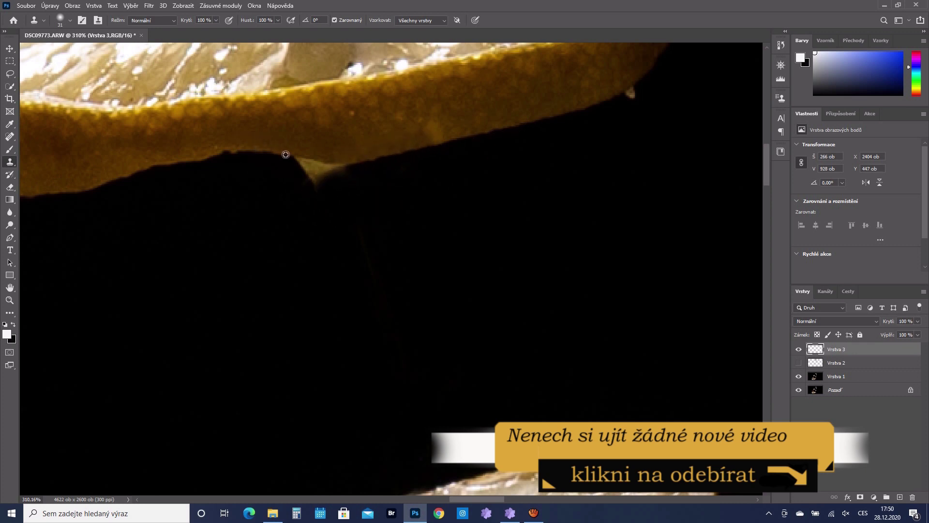
pyautogui.keyDown('alt'); pyautogui.click(68, 191); pyautogui.keyUp('alt')
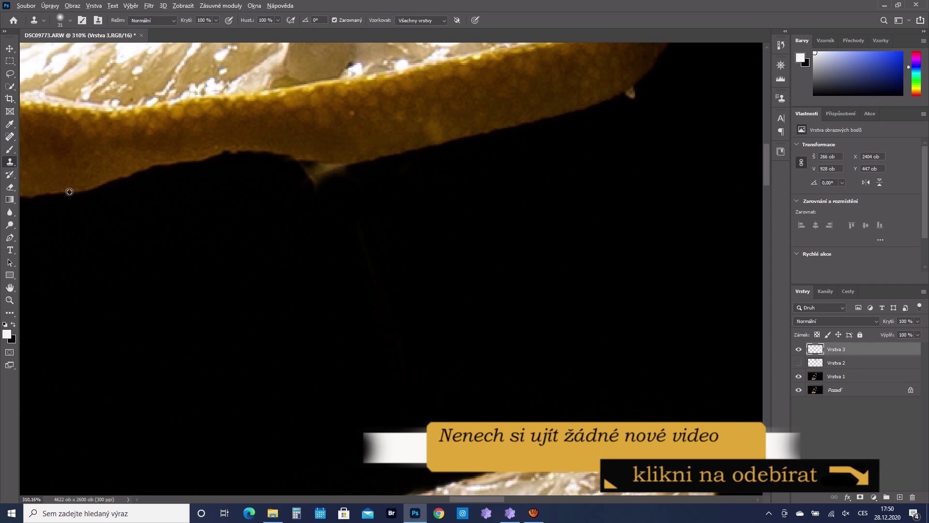
pyautogui.click(333, 166)
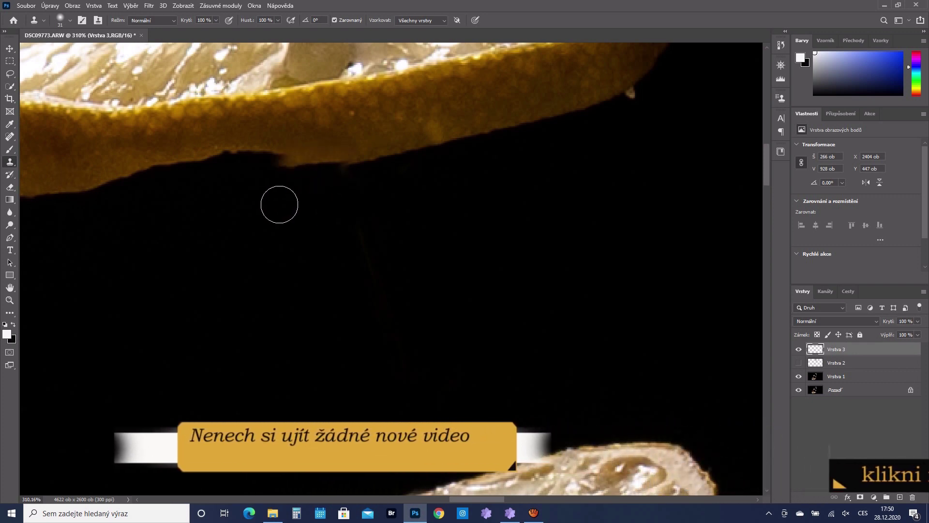
pyautogui.keyDown('alt'); pyautogui.click(97, 187); pyautogui.keyUp('alt')
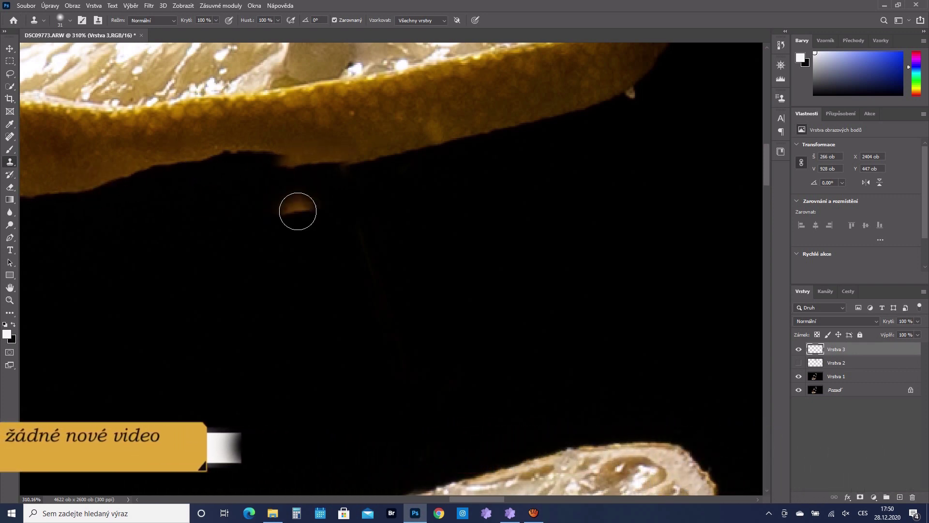
pyautogui.hscroll(-5, 290, 228)
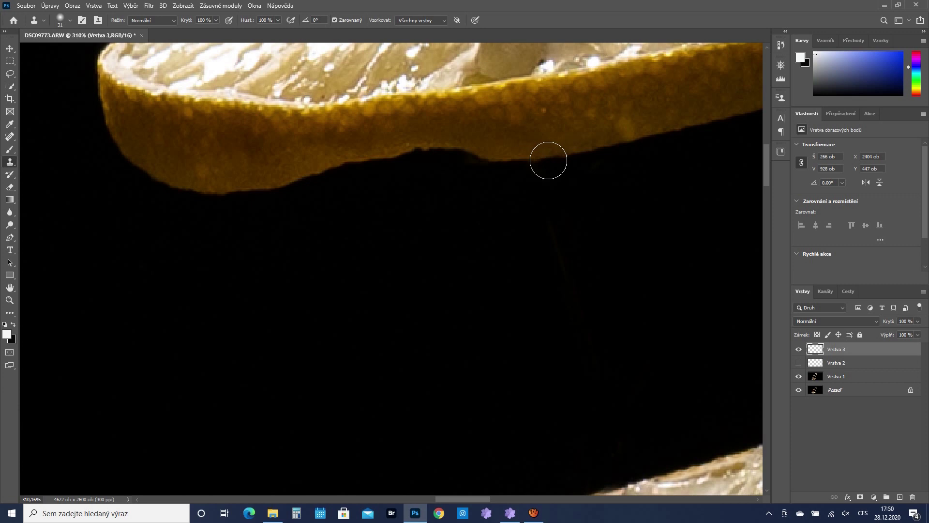
# - Clone out the wire at the top lemon slice's face and just above its upper rim
pyautogui.scroll(-5, 653, 317)
pyautogui.moveTo(686, 98); pyautogui.dragTo(515, 241)
pyautogui.scroll(5, 446, 270)
pyautogui.keyDown('alt'); pyautogui.click(465, 321); pyautogui.keyUp('alt')
pyautogui.moveTo(390, 322); pyautogui.dragTo(380, 381)
pyautogui.moveTo(380, 318)
pyautogui.mouseDown()
pyautogui.moveTo(388, 272)
pyautogui.moveTo(422, 289)
pyautogui.moveTo(401, 185)
pyautogui.moveTo(367, 171)
pyautogui.moveTo(340, 85)
pyautogui.mouseUp()
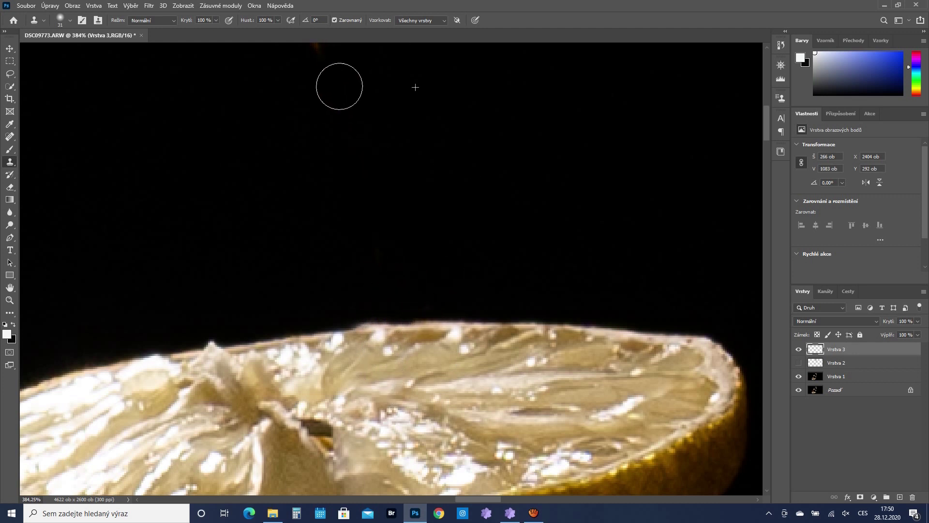
# - Clone black background over the remaining wire from above the top slice up to the photo's upper edge
pyautogui.scroll(5, 490, 153)
pyautogui.keyDown('alt'); pyautogui.rightClick(504, 297); pyautogui.keyUp('alt')
pyautogui.keyDown('alt'); pyautogui.click(582, 289); pyautogui.keyUp('alt')
pyautogui.moveTo(358, 326); pyautogui.dragTo(347, 62)
pyautogui.moveTo(450, 186)
pyautogui.mouseDown()
pyautogui.moveTo(442, 500)
pyautogui.moveTo(442, 465)
pyautogui.mouseUp()
pyautogui.moveTo(345, 367)
pyautogui.mouseDown()
pyautogui.moveTo(343, 321)
pyautogui.moveTo(359, 286)
pyautogui.mouseUp()
pyautogui.keyDown('alt'); pyautogui.click(521, 354); pyautogui.keyUp('alt')
# - Clone out the small drip under the right end of the top slice's rind and check the whole photo for leftovers
pyautogui.scroll(-5, 538, 307)
pyautogui.scroll(-10, 538, 309)
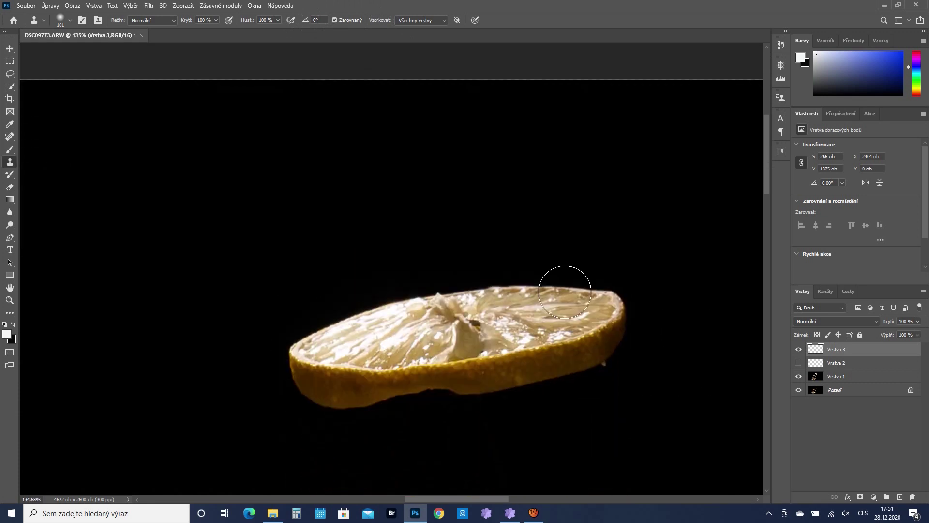
pyautogui.scroll(-7, 670, 354)
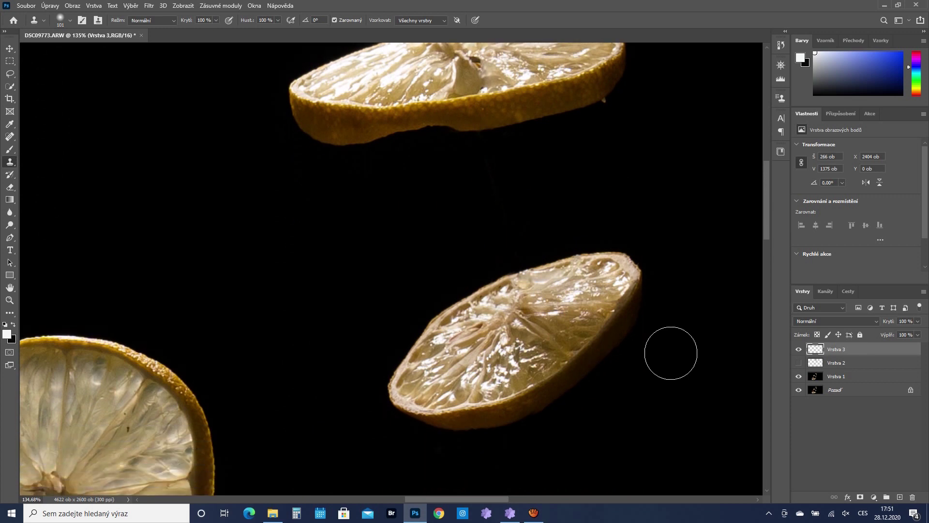
pyautogui.moveTo(635, 133); pyautogui.dragTo(632, 131)
pyautogui.scroll(-15, 633, 167)
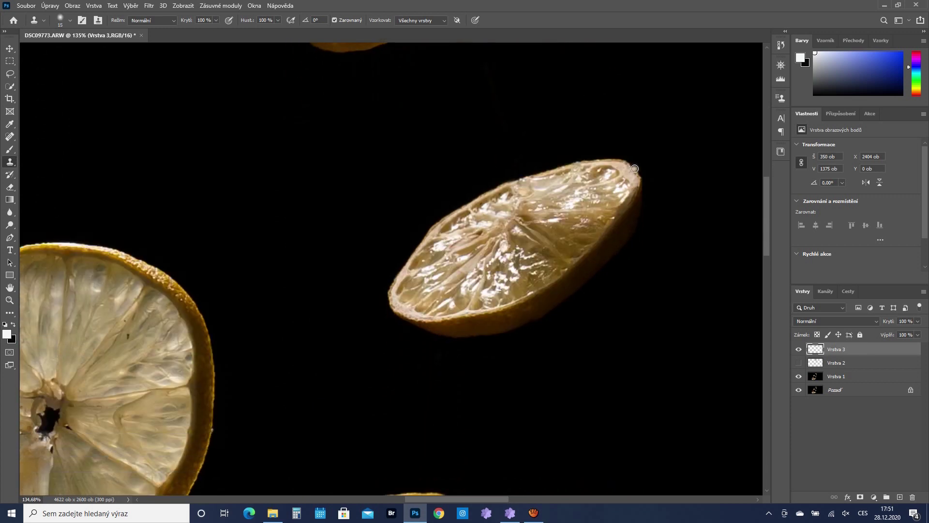
pyautogui.scroll(-4, 614, 228)
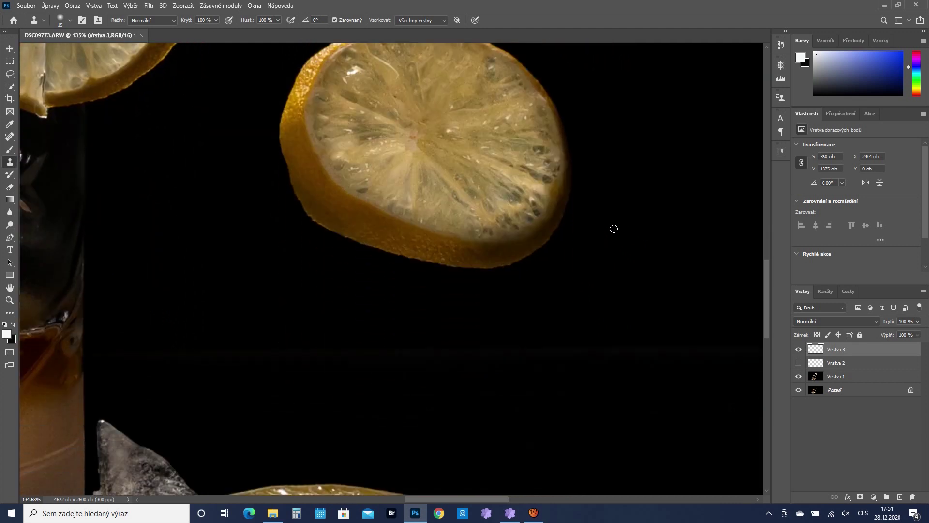
pyautogui.scroll(-5, 612, 232)
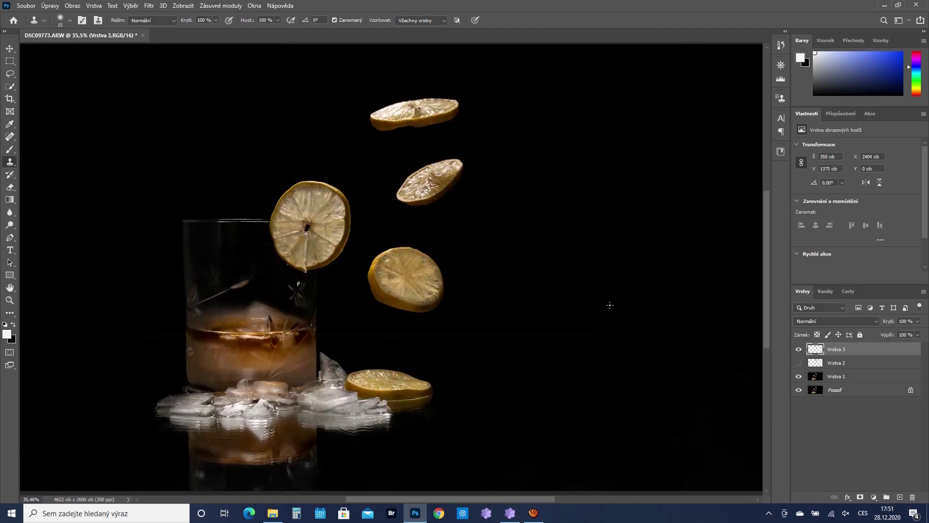